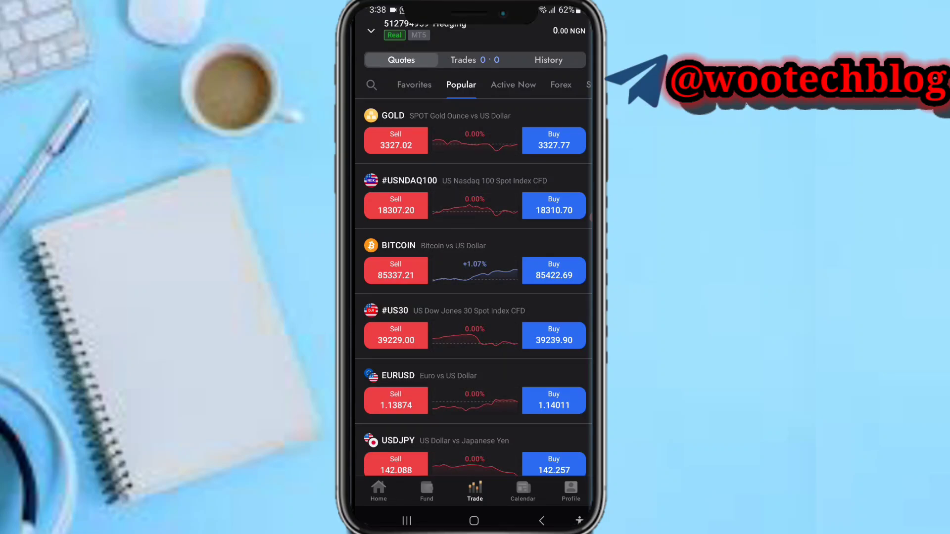
Return to the FxPro home overview listing the wallet and two zero-balance, not-activated real accounts.
left_click(378, 492)
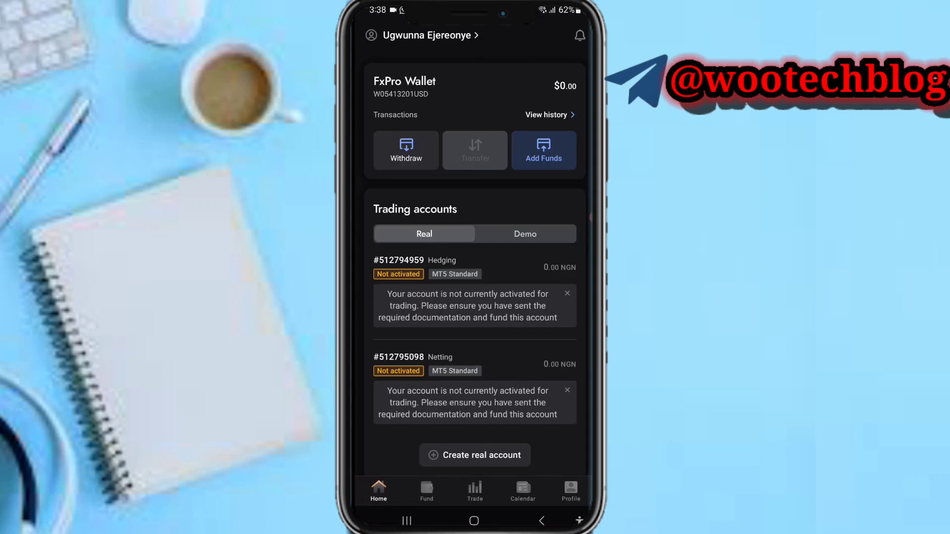
scroll(476, 266, "down", 1)
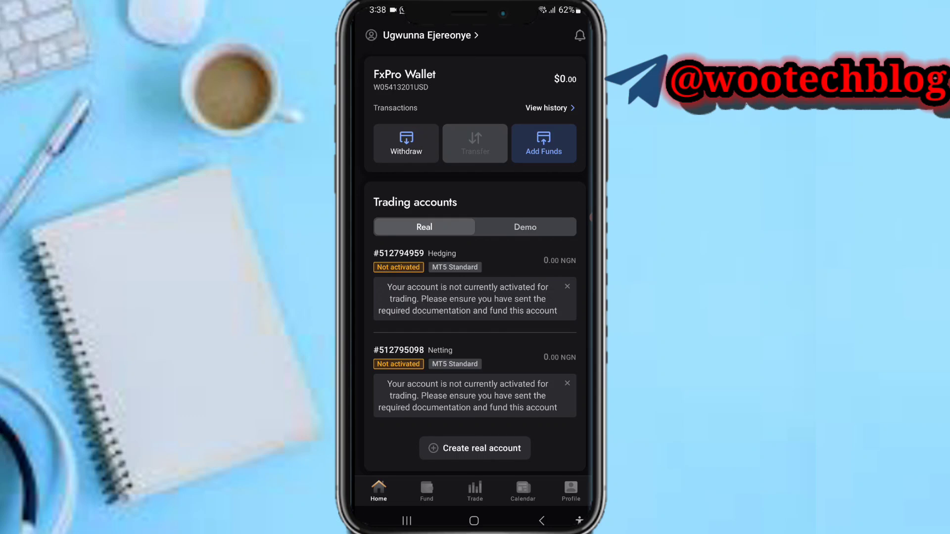
scroll(476, 261, "down", 2)
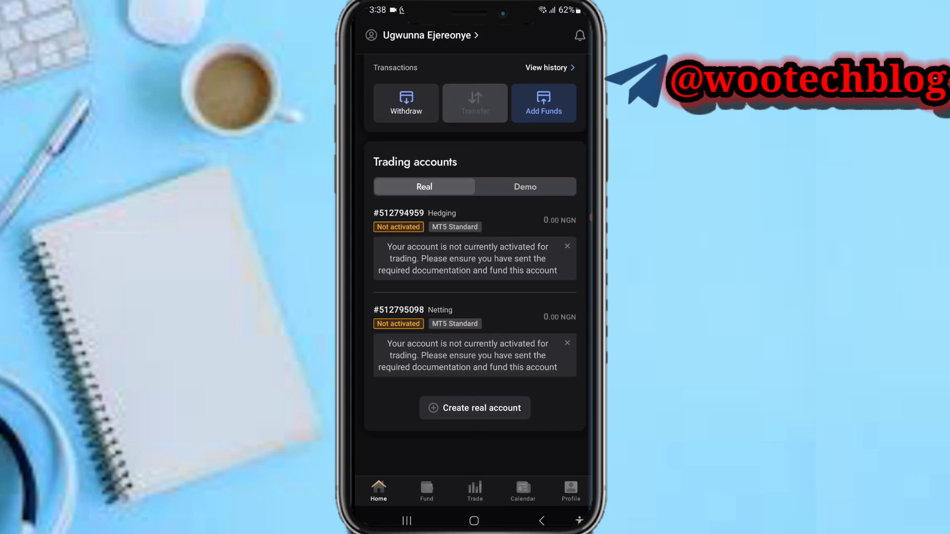
left_click(525, 186)
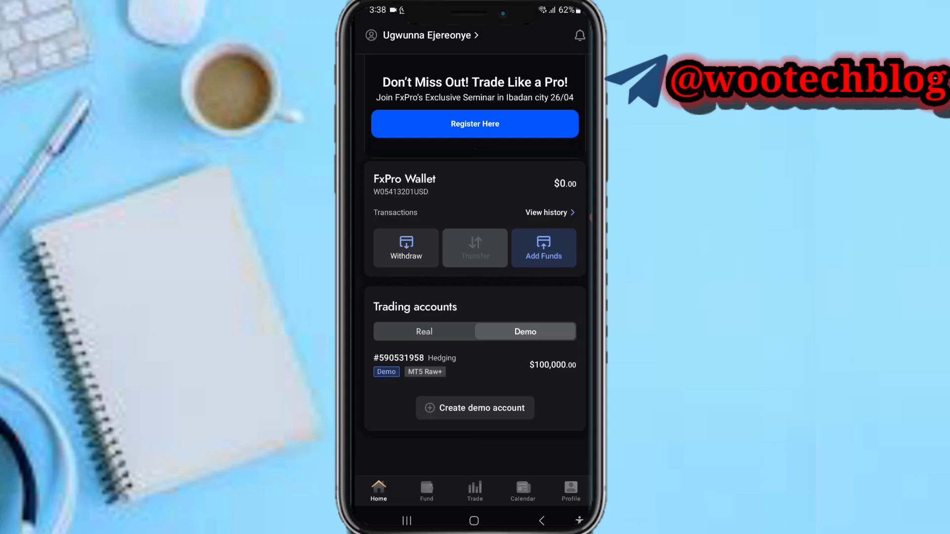
left_click(415, 364)
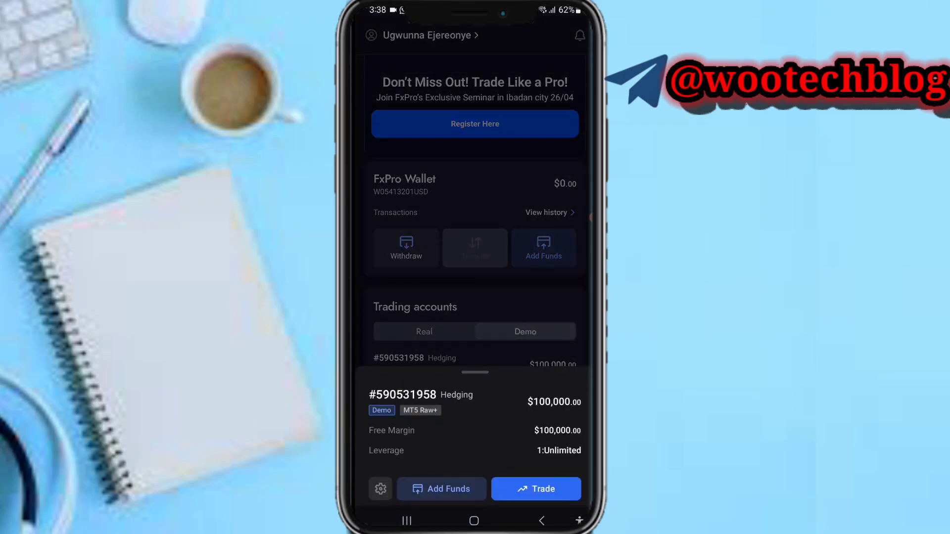
left_click(380, 488)
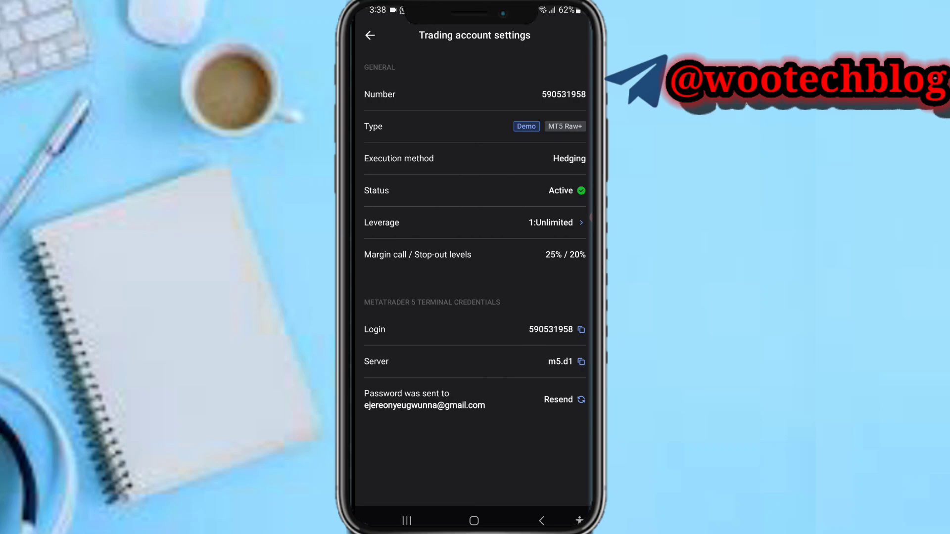
Leave FxPro and launch MetaTrader 5 from the app drawer.
left_click(474, 520)
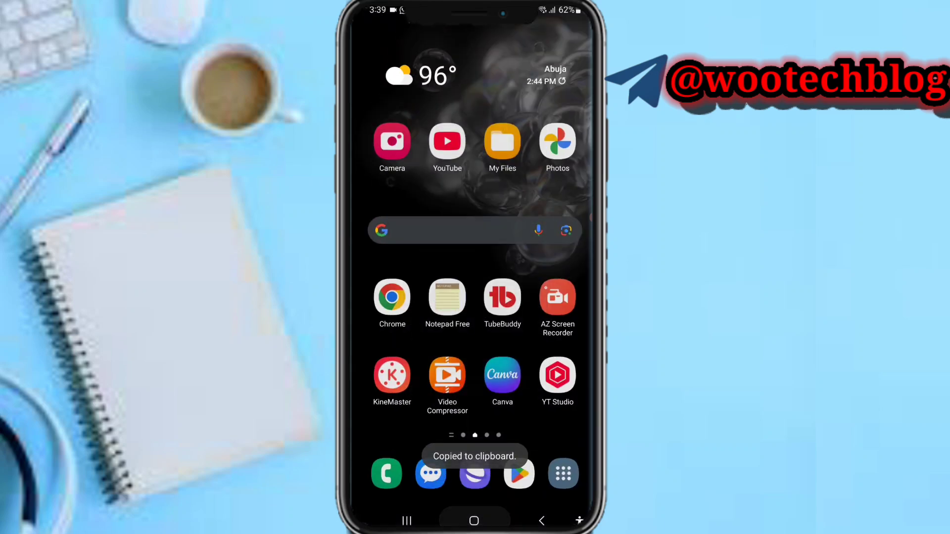
mouse_move(550, 297)
left_mouse_down()
mouse_move(401, 296)
mouse_move(460, 297)
left_mouse_up()
left_click_drag(401, 297, 564, 297)
mouse_move(401, 297)
left_mouse_down()
mouse_move(564, 297)
mouse_move(434, 297)
left_mouse_up()
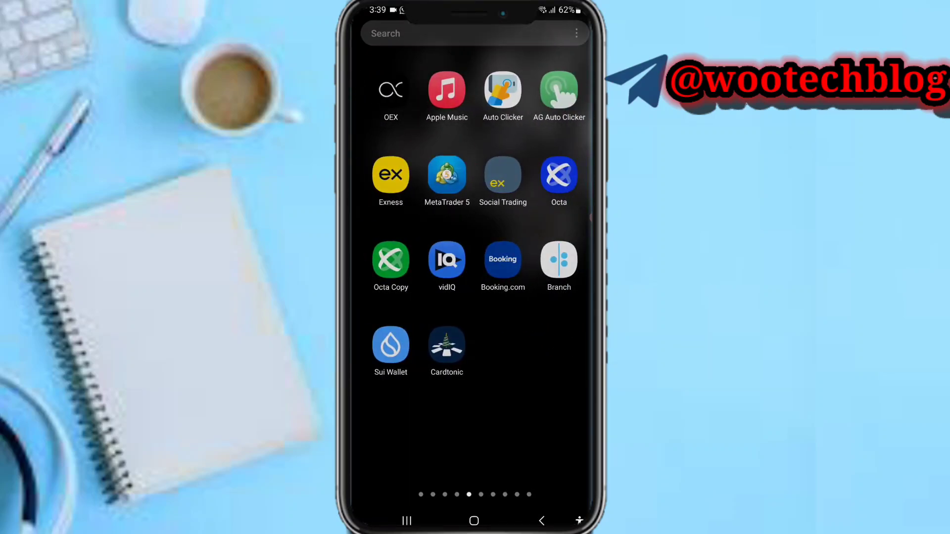
left_click(444, 176)
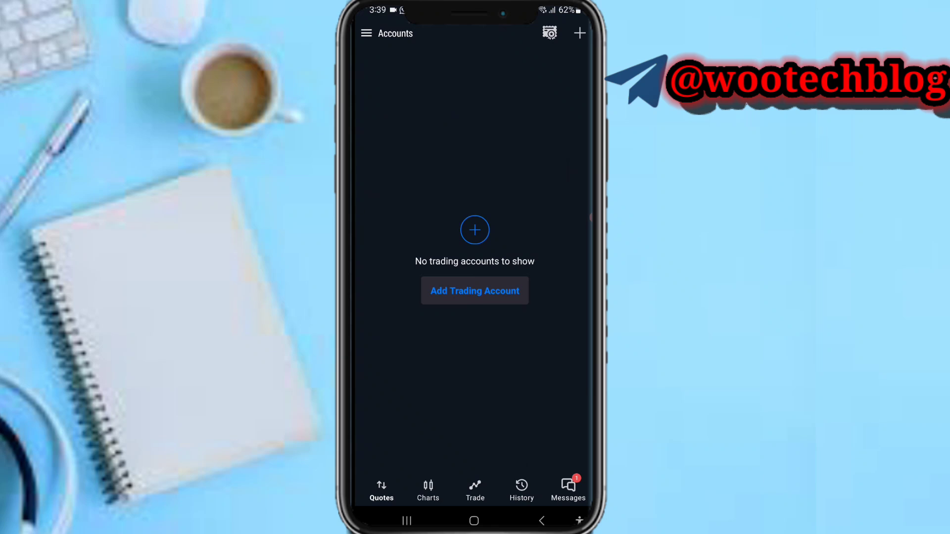
Search for the broker 'Fxpro' under Add Trading Account, correcting typos.
left_click(474, 291)
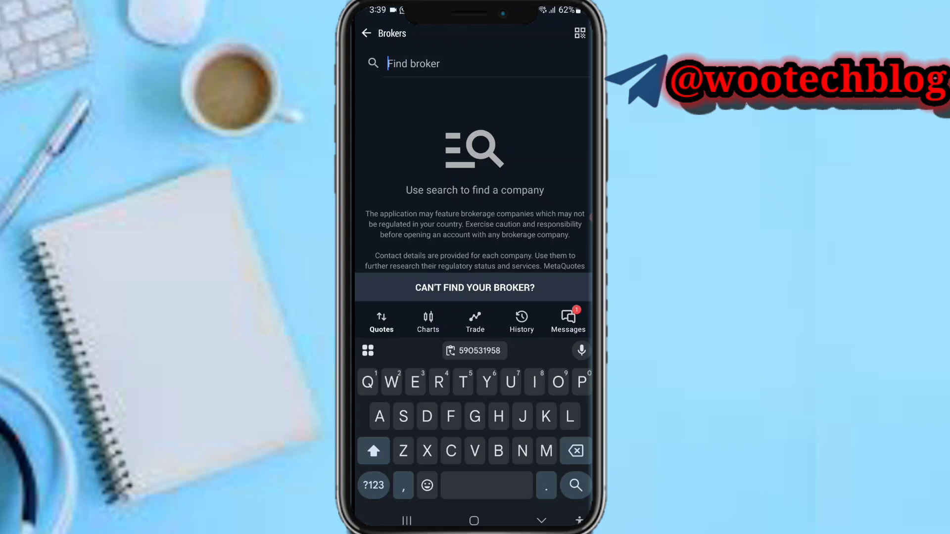
type("F")
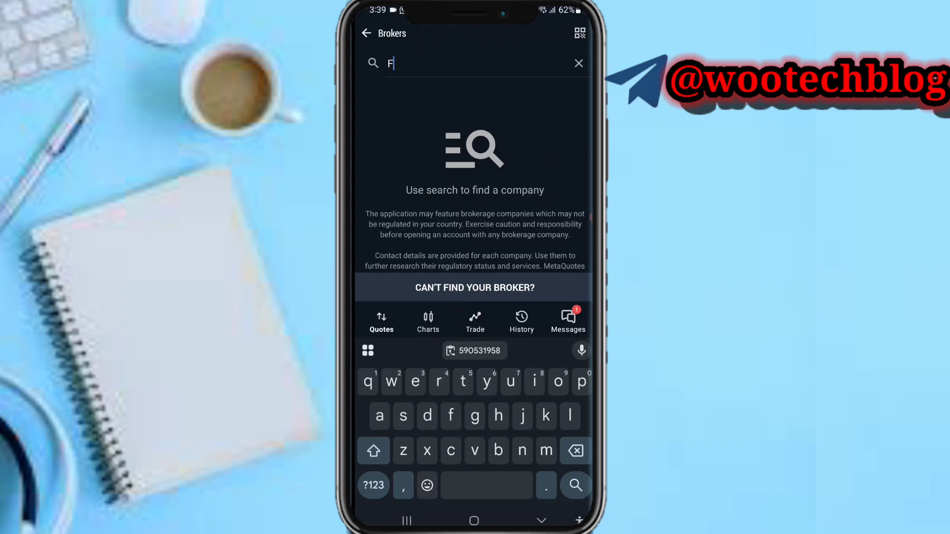
type("x")
type(" p")
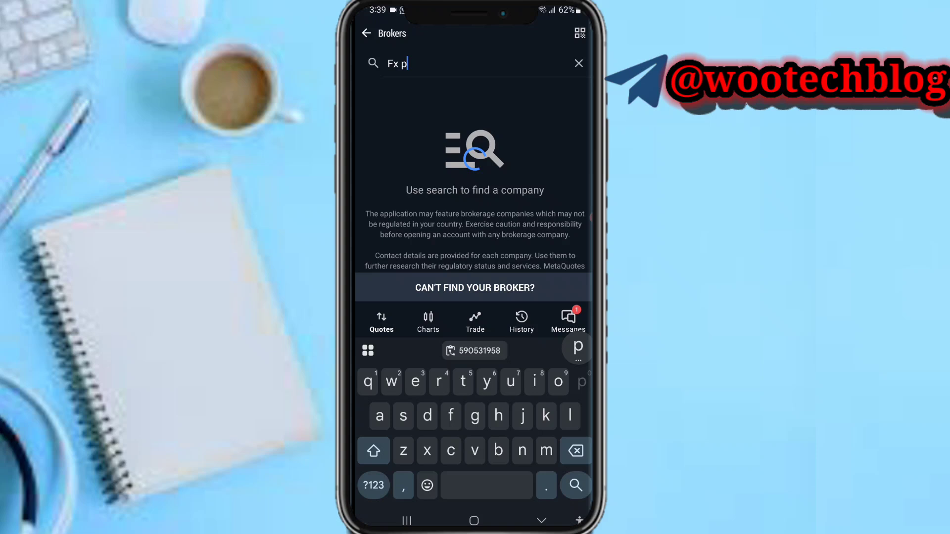
type("p")
key("BackSpace")
key("BackSpace")
key("BackSpace")
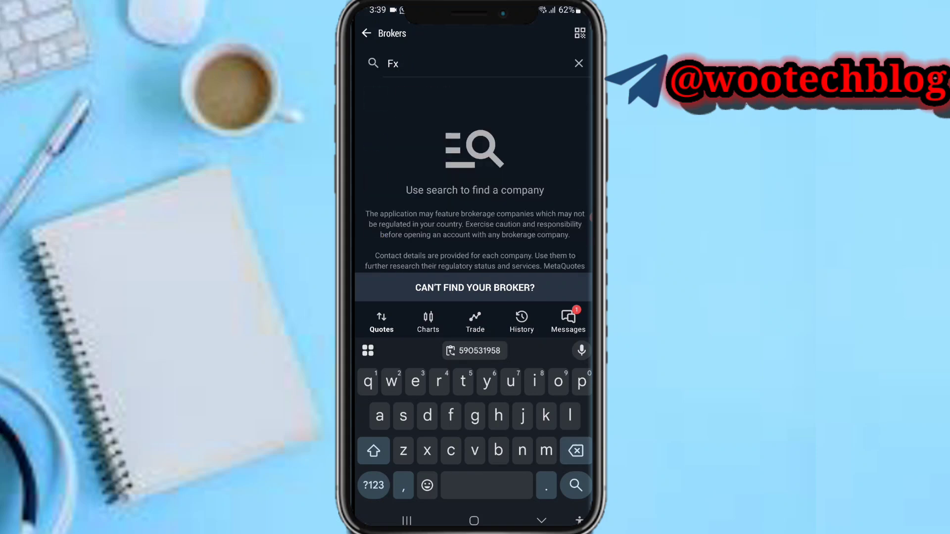
type(" pr")
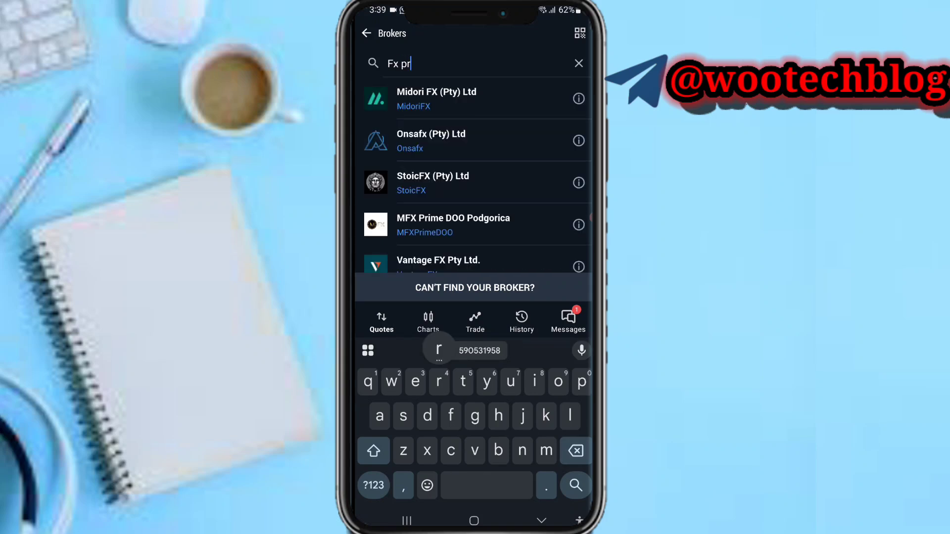
type("o")
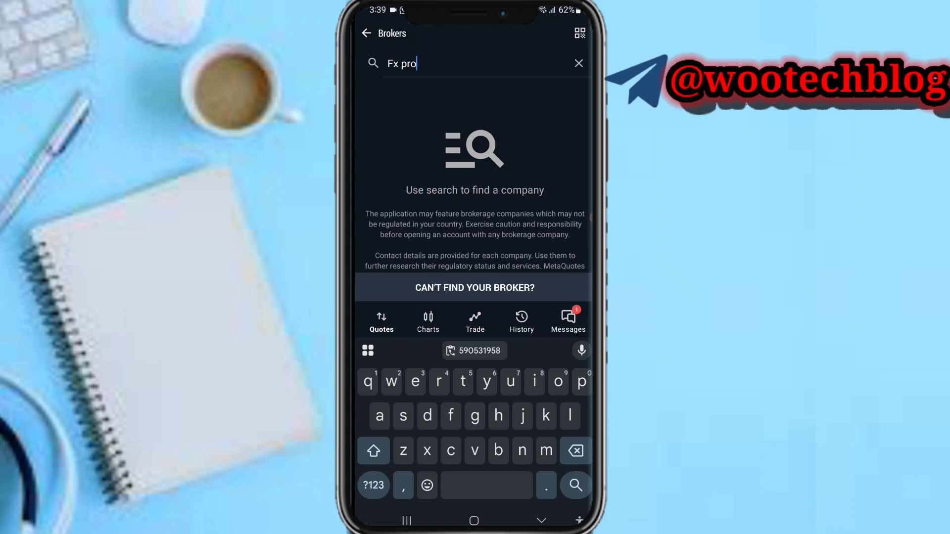
left_click(583, 218)
left_click(402, 64)
key("BackSpace")
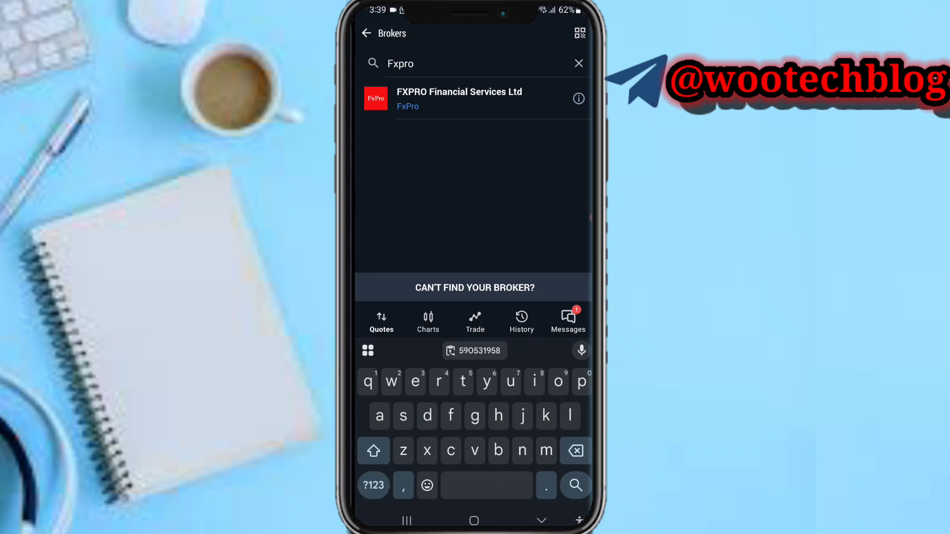
left_click(460, 98)
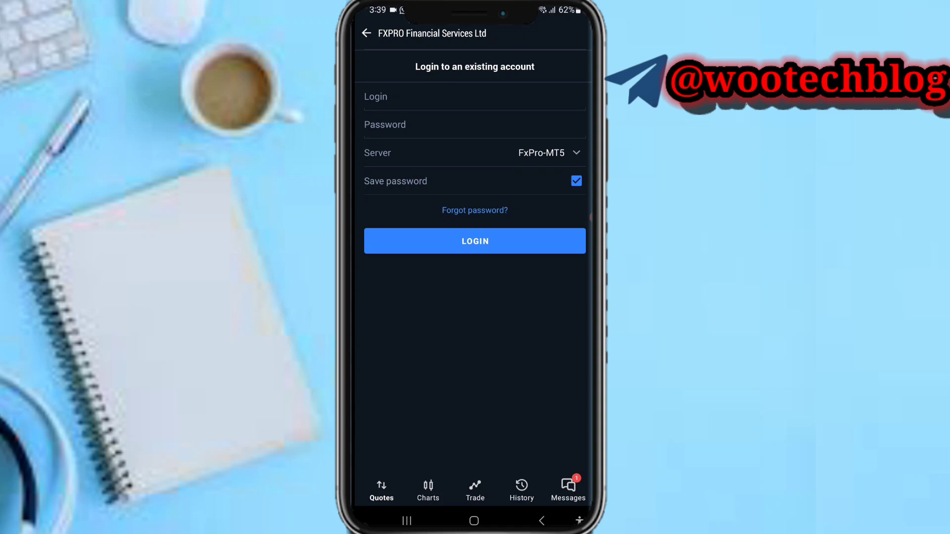
left_click(578, 97)
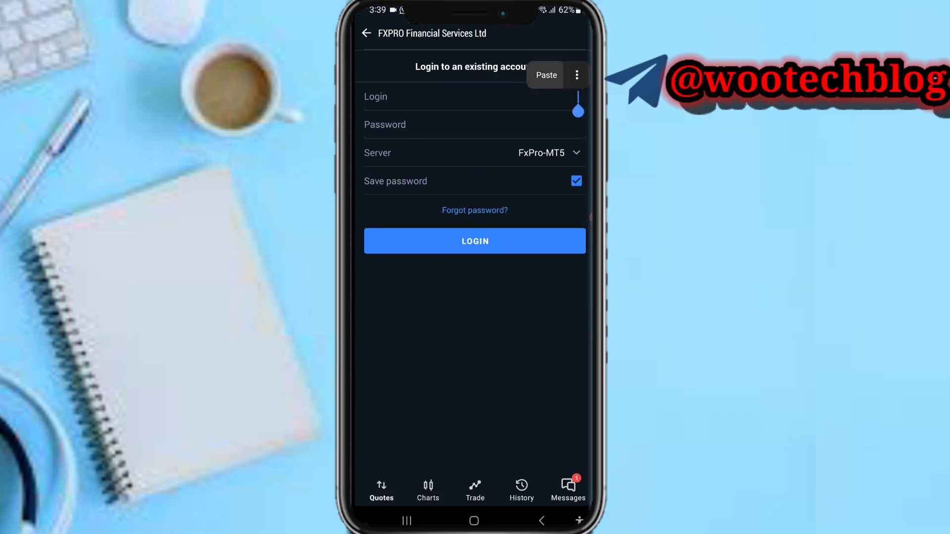
left_click(547, 75)
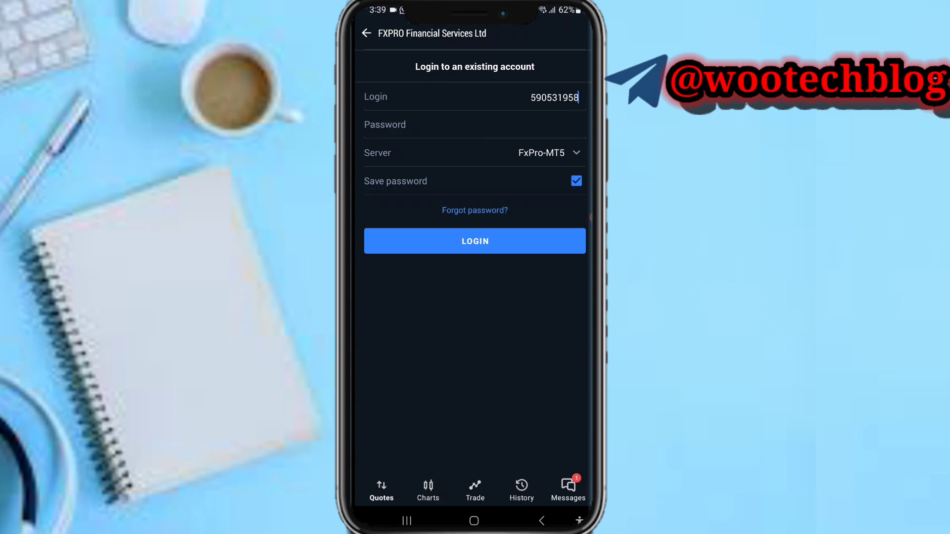
Recheck the FxPro account settings, then view the FxPro-MT5, FxPro-MT5 Demo and Live02 servers.
left_click(406, 521)
left_click(475, 245)
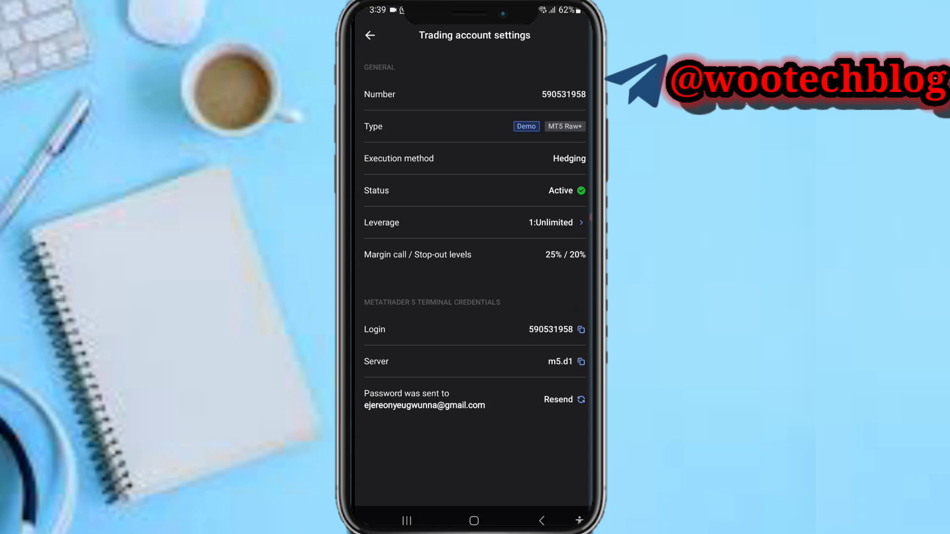
left_click(406, 520)
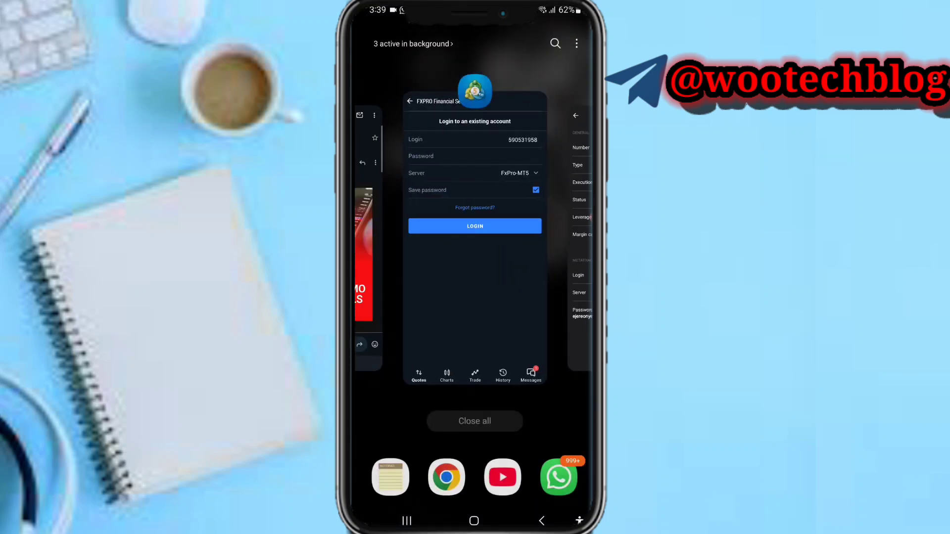
left_click(475, 253)
left_click(549, 152)
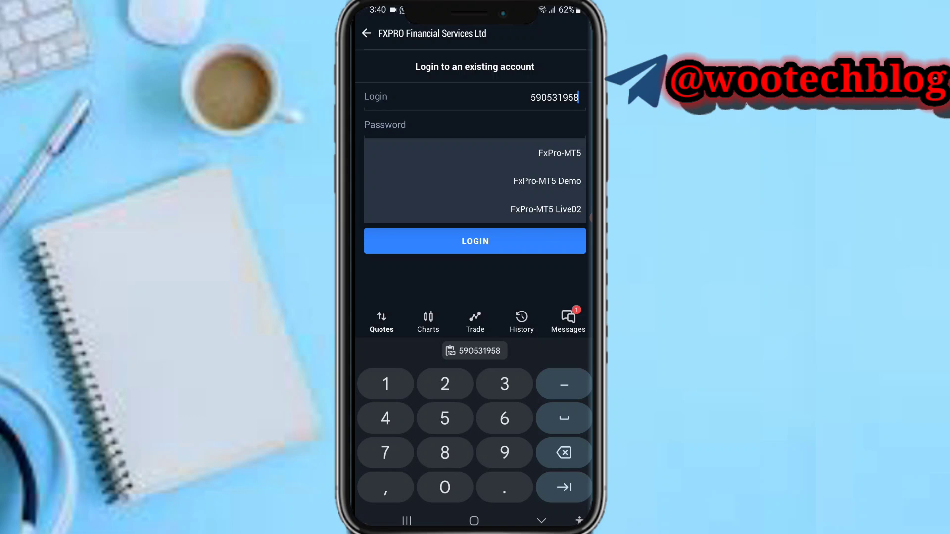
left_click(406, 520)
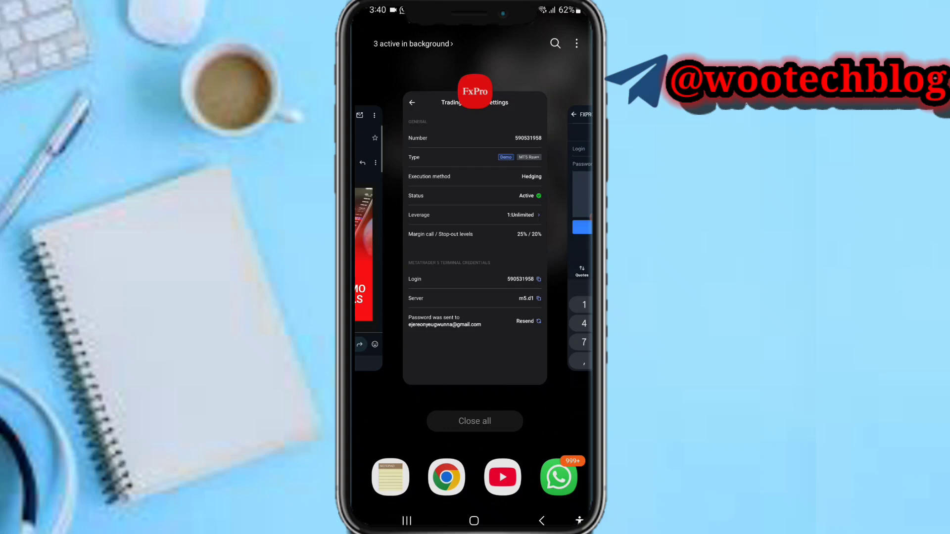
Copy the password under Raw Demo Account Details from the FxPro email.
left_click(367, 245)
scroll(476, 260, "down", 5)
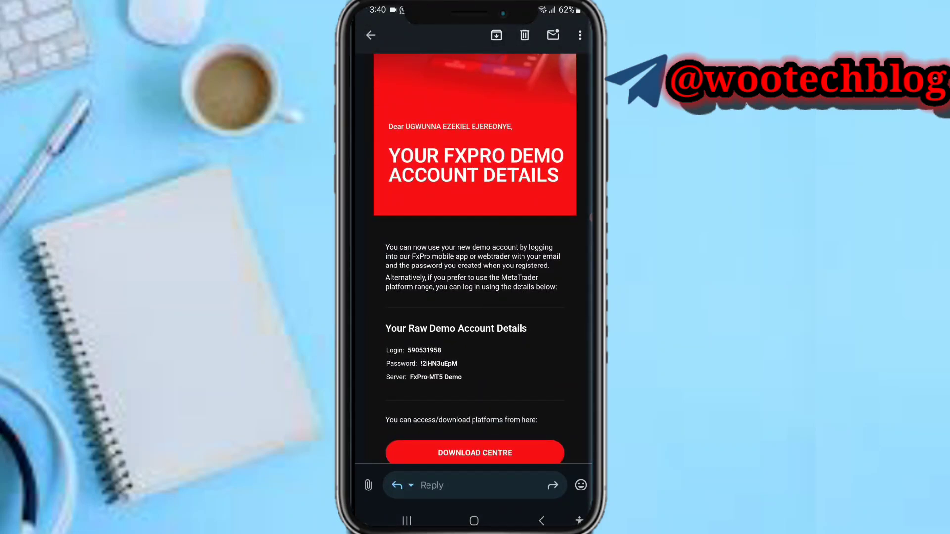
double_click(439, 364)
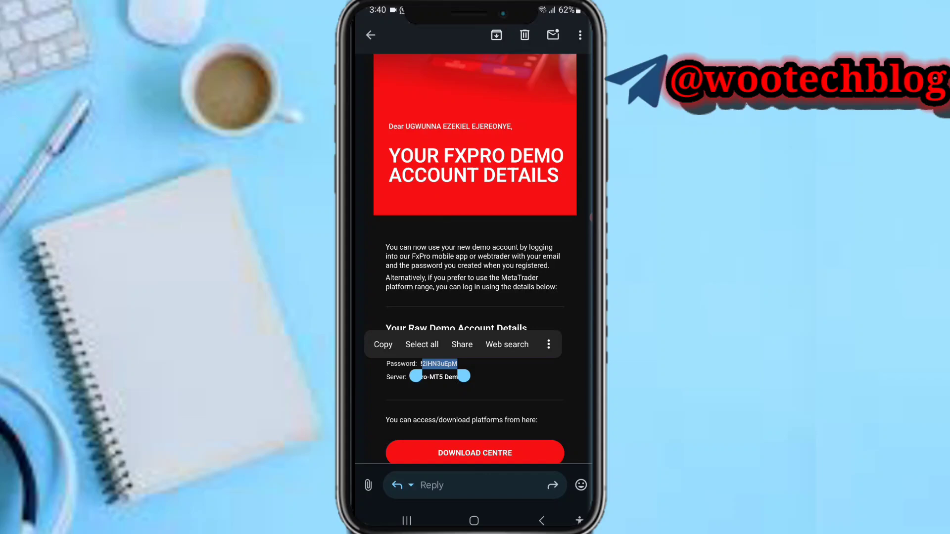
left_click_drag(464, 377, 463, 377)
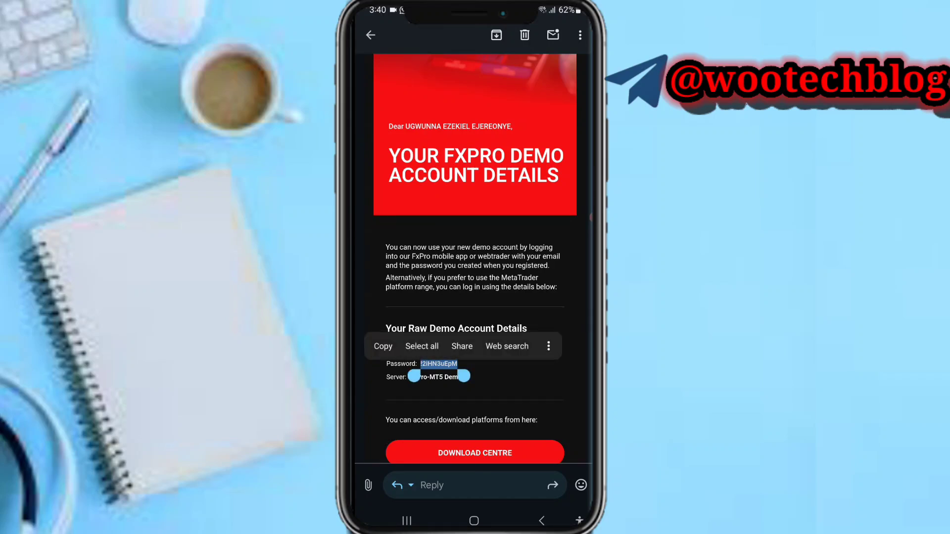
left_click(384, 346)
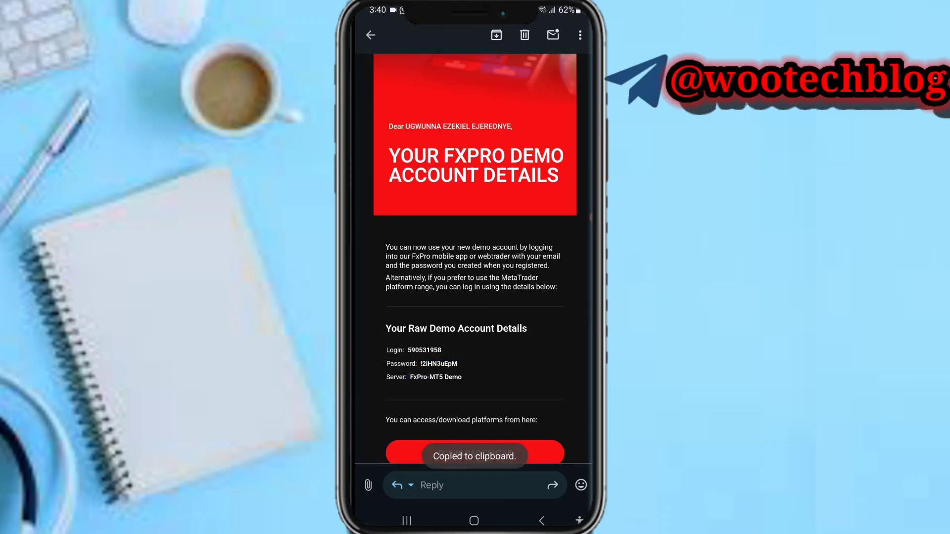
left_click(406, 521)
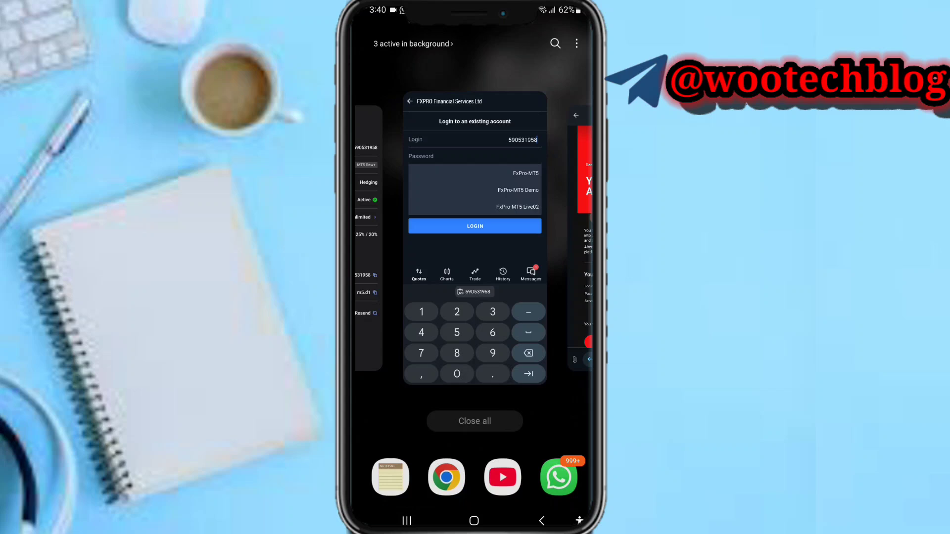
Paste the copied demo password into the MetaTrader 5 Password field.
left_click(476, 252)
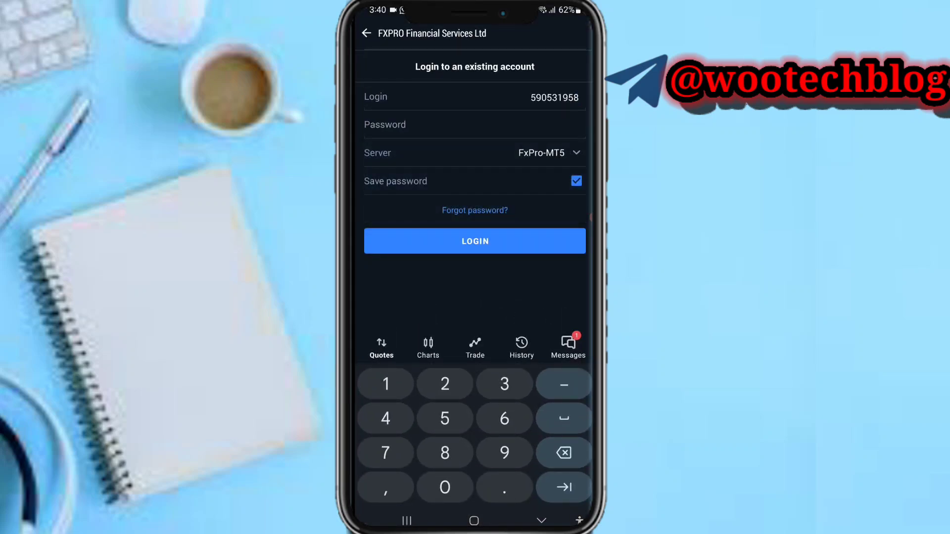
double_click(554, 98)
left_click(519, 125)
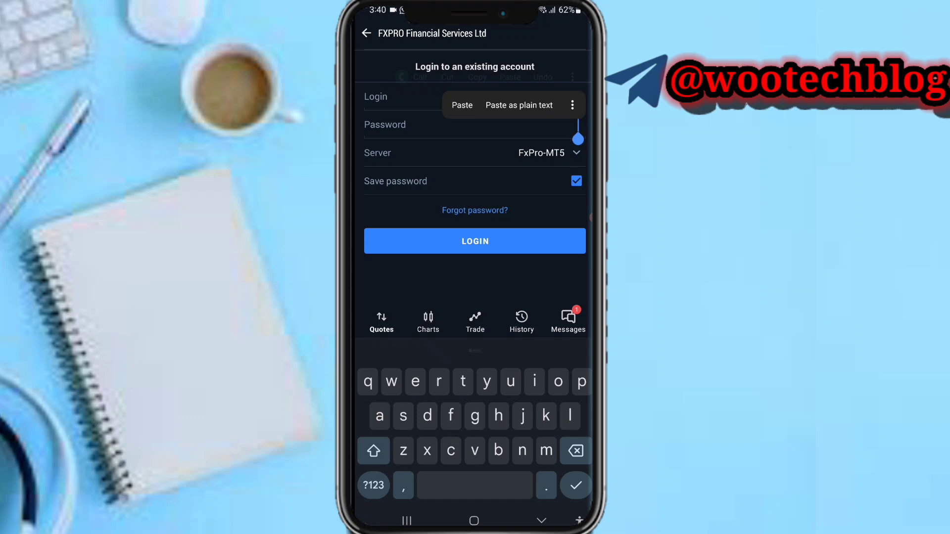
left_click(461, 105)
Glance at the FxPro email, then select FxPro-MT5 Demo as the server.
left_click(406, 521)
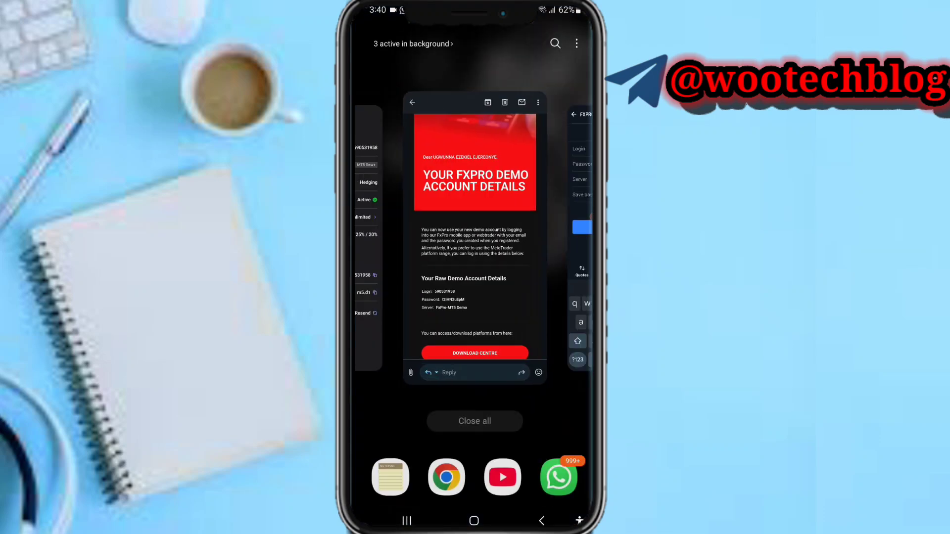
left_click(475, 223)
left_click(406, 521)
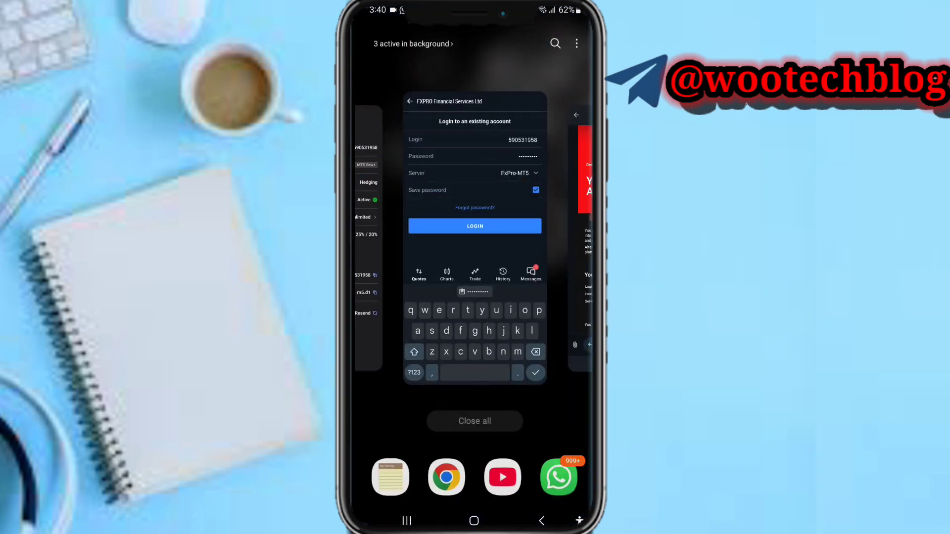
left_click(579, 223)
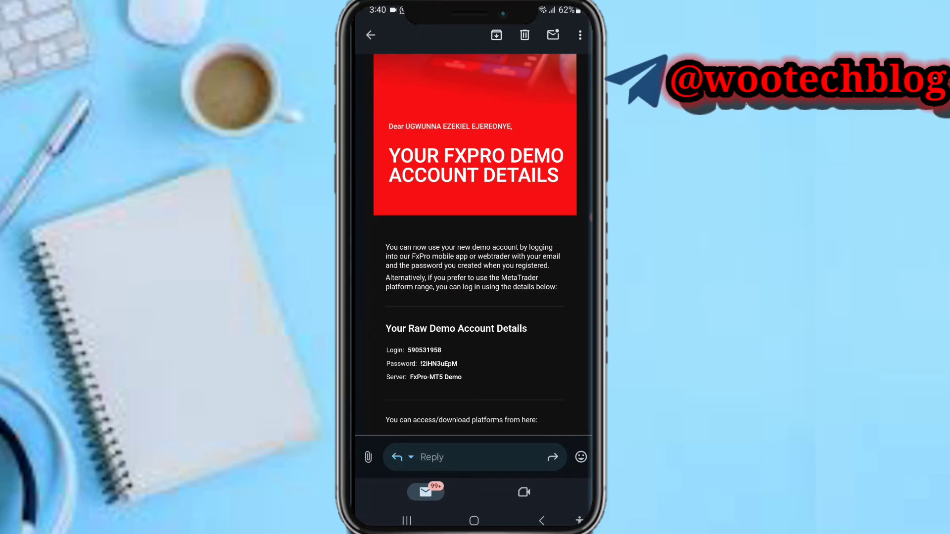
left_click(406, 521)
left_click(445, 223)
left_click(521, 152)
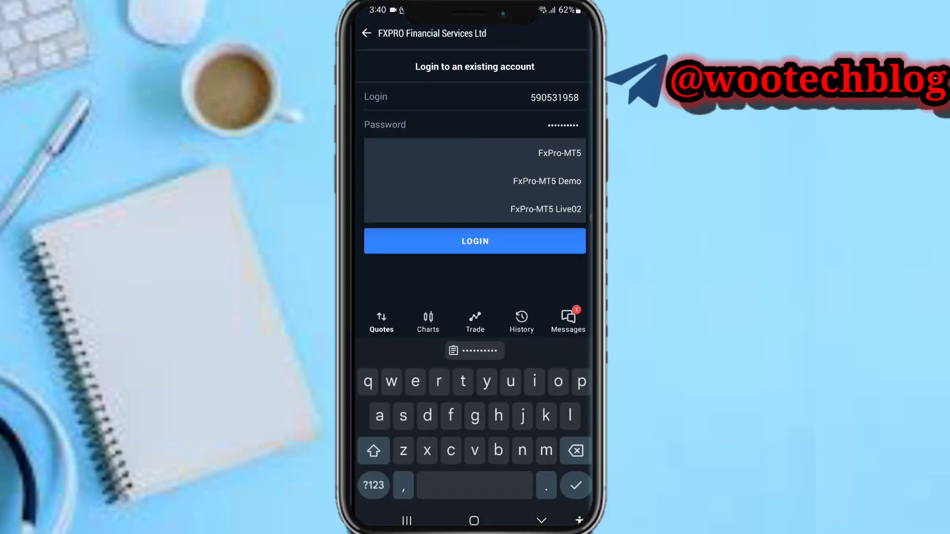
left_click(547, 181)
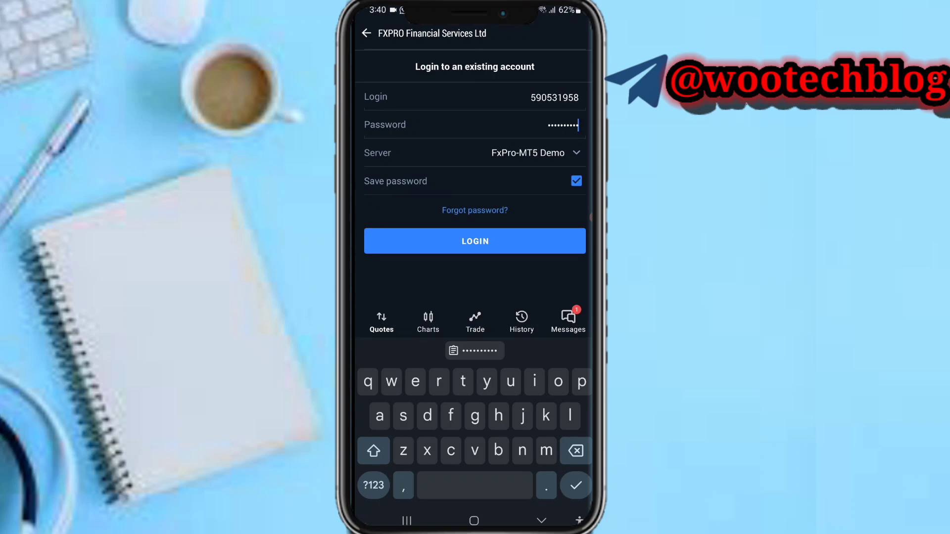
Re-copy the demo password from the Gmail email and paste it into the Password field.
left_click(407, 521)
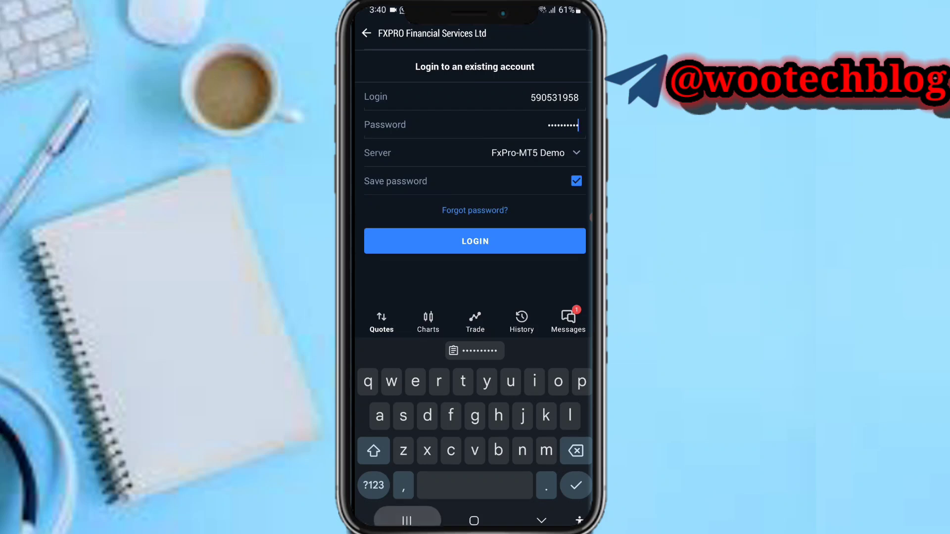
left_click(490, 223)
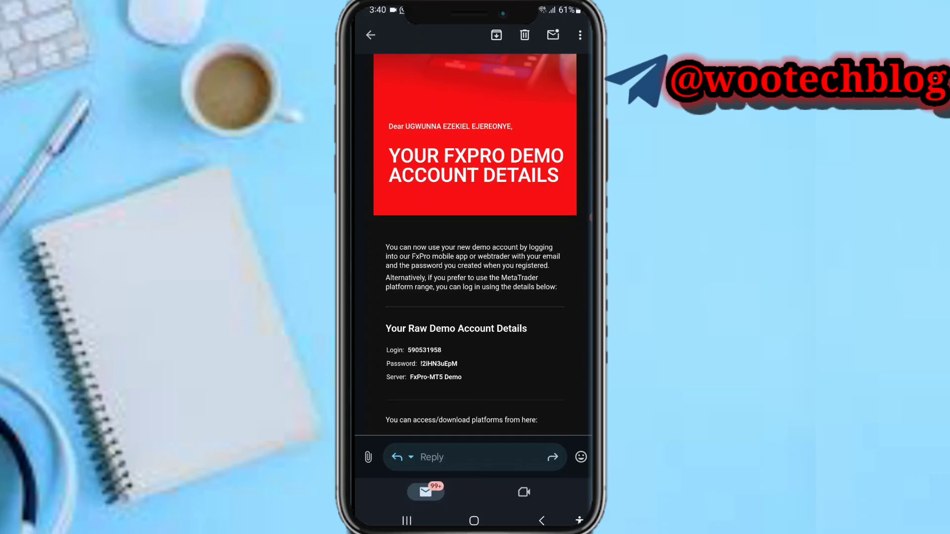
left_click(439, 363)
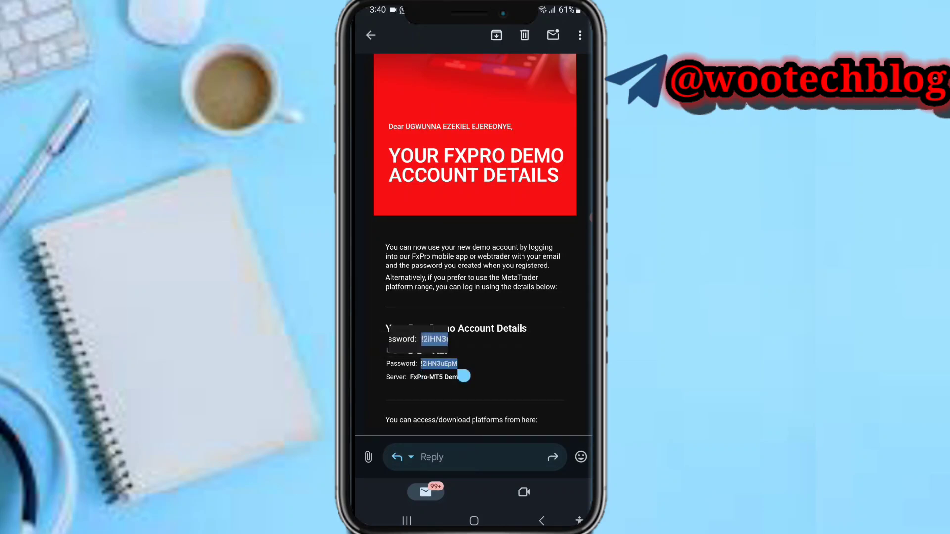
left_click(383, 346)
left_click(407, 520)
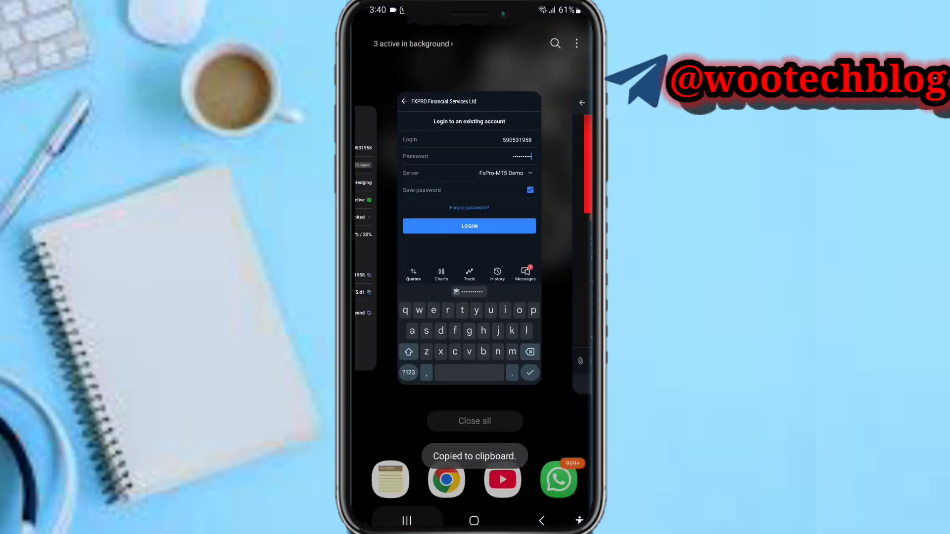
left_click(476, 213)
left_click(563, 125)
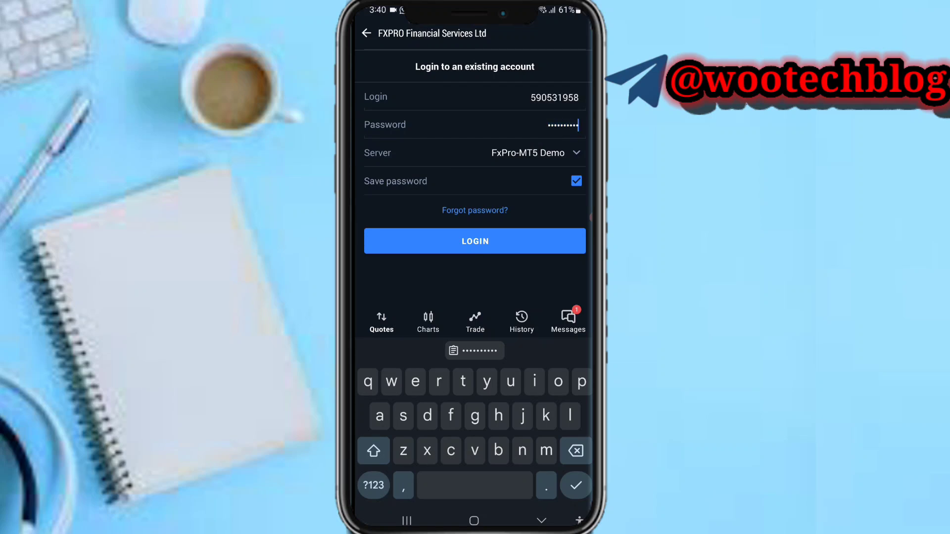
key("Return")
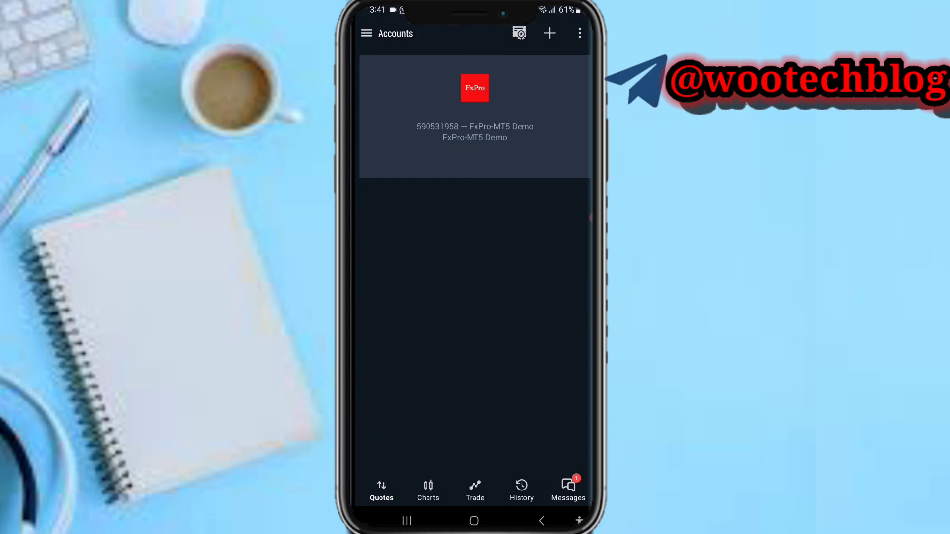
left_click(365, 33)
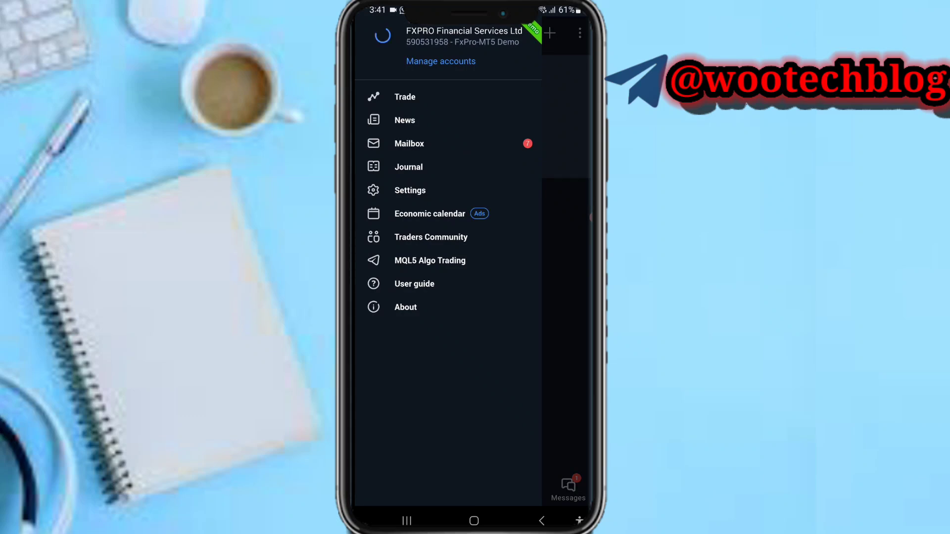
left_click(567, 260)
left_click(367, 33)
left_click(567, 261)
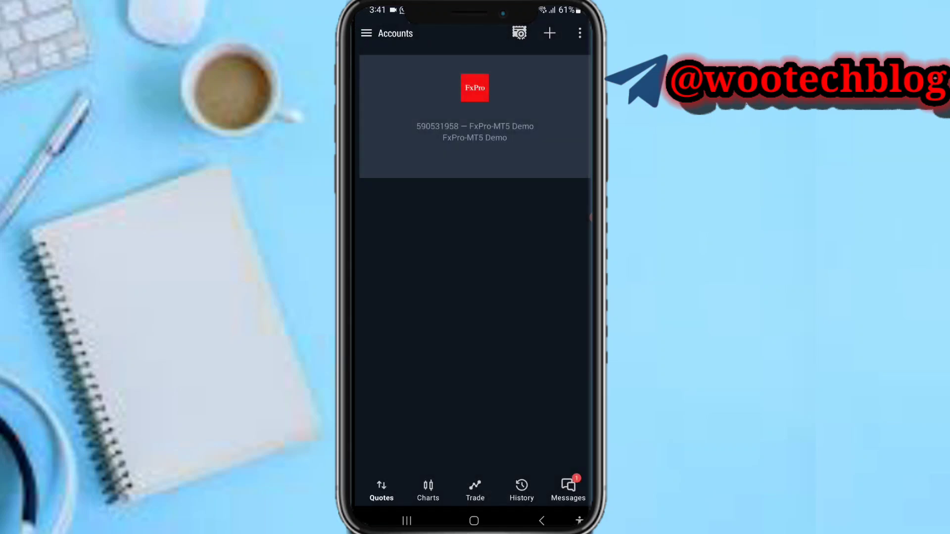
left_click(367, 33)
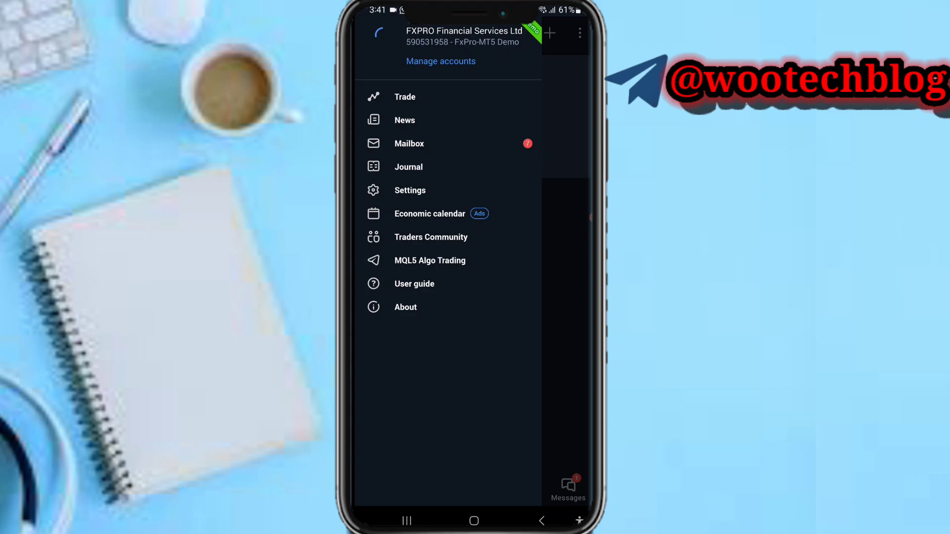
left_click(568, 260)
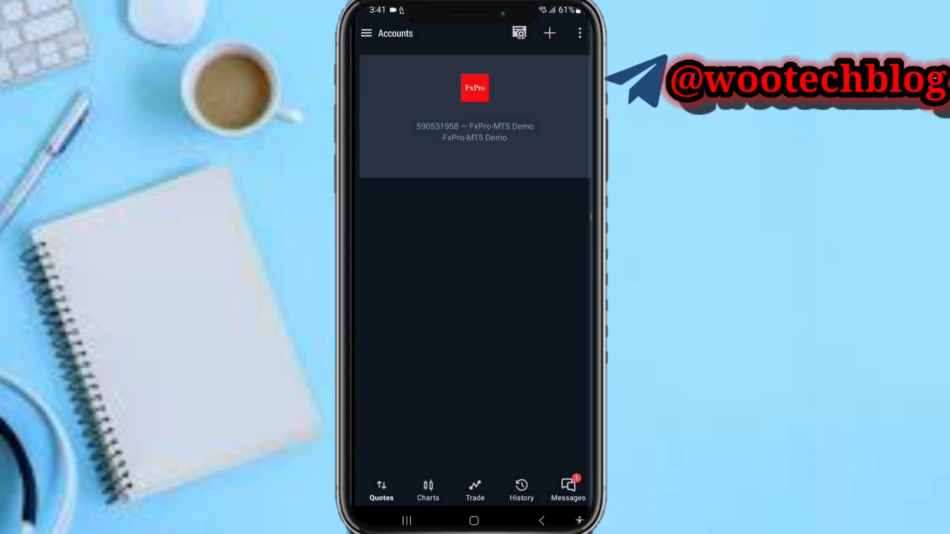
left_click(366, 33)
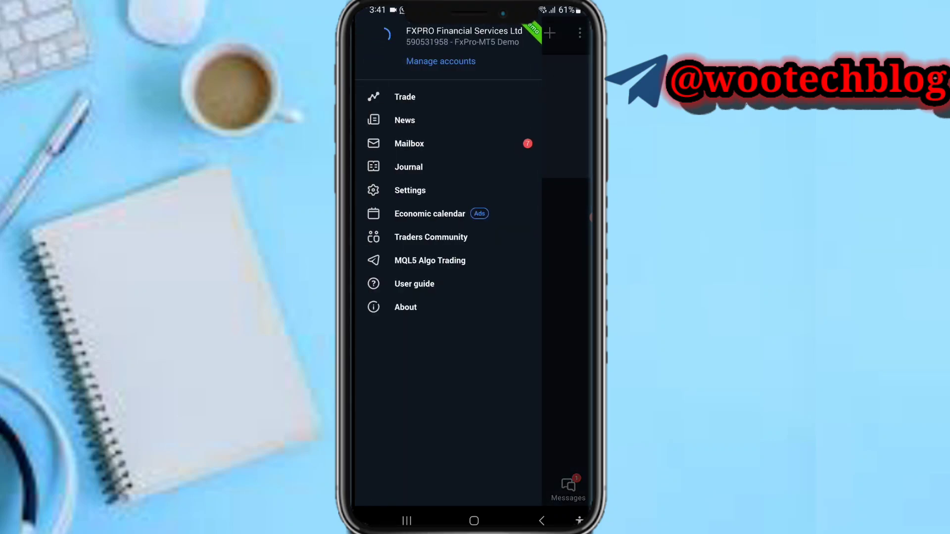